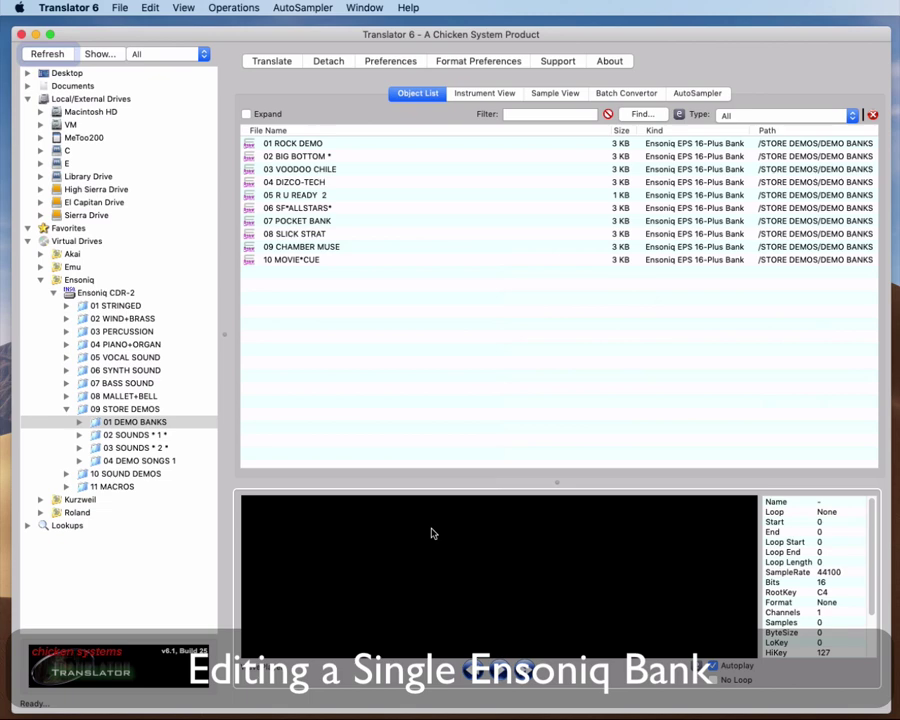
Open the slot edit sheet of the 01 ROCK DEMO bank in the 01 DEMO BANKS folder.
left_click(127, 424)
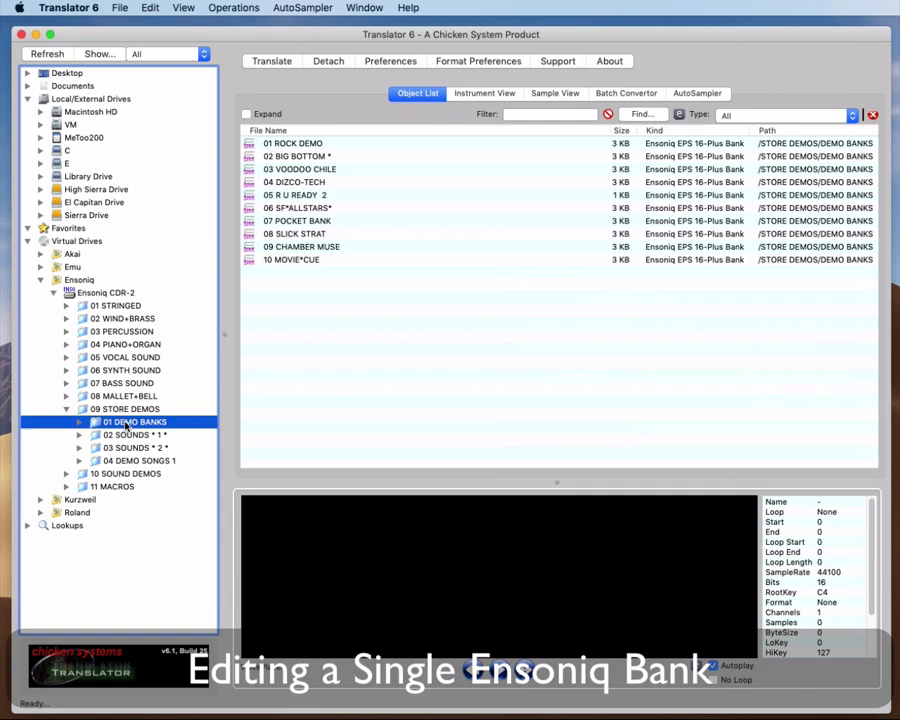
left_click(306, 145)
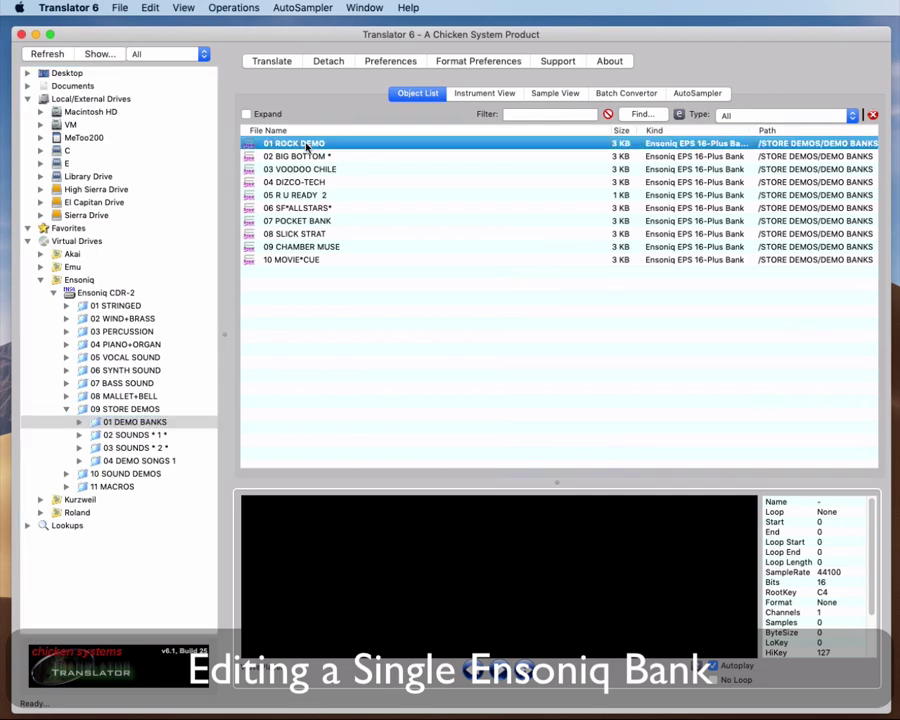
double_click(306, 145)
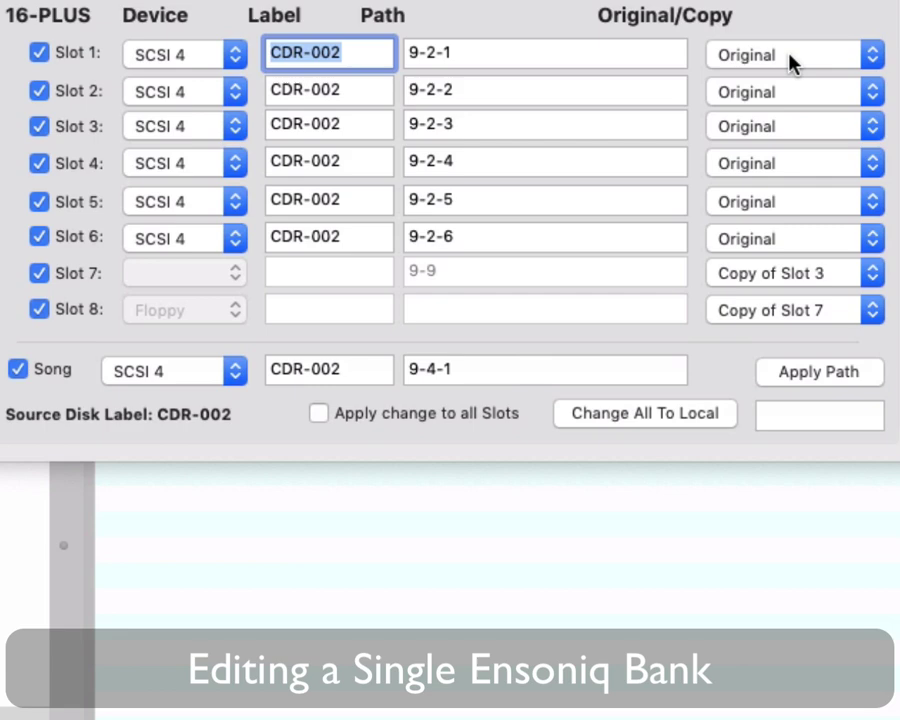
Change Slot 1's label to CDR-RRR and apply the bank edit.
type("CDR-")
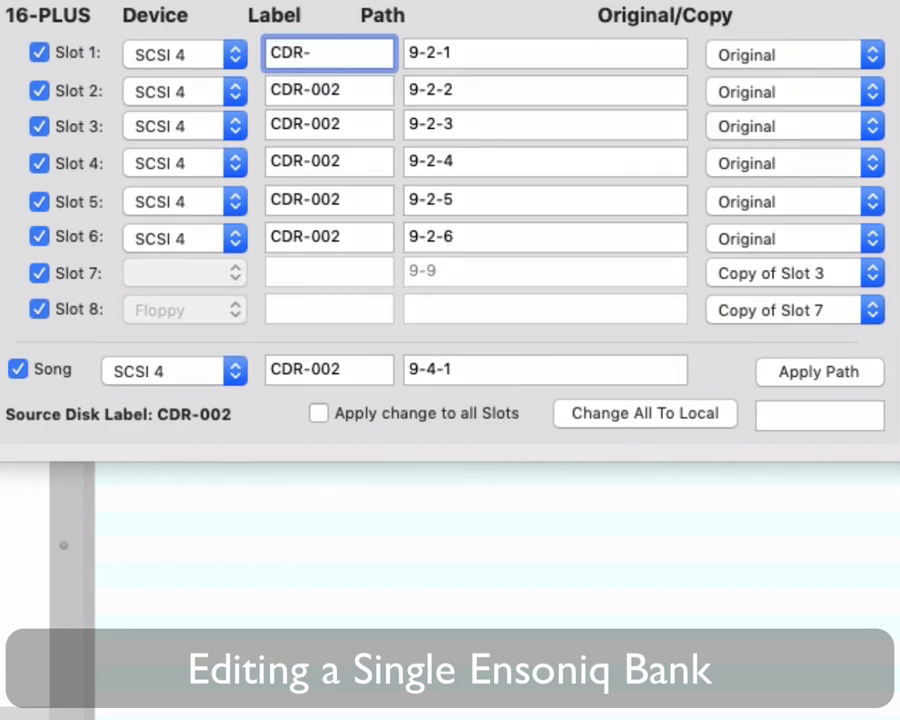
type("RRR")
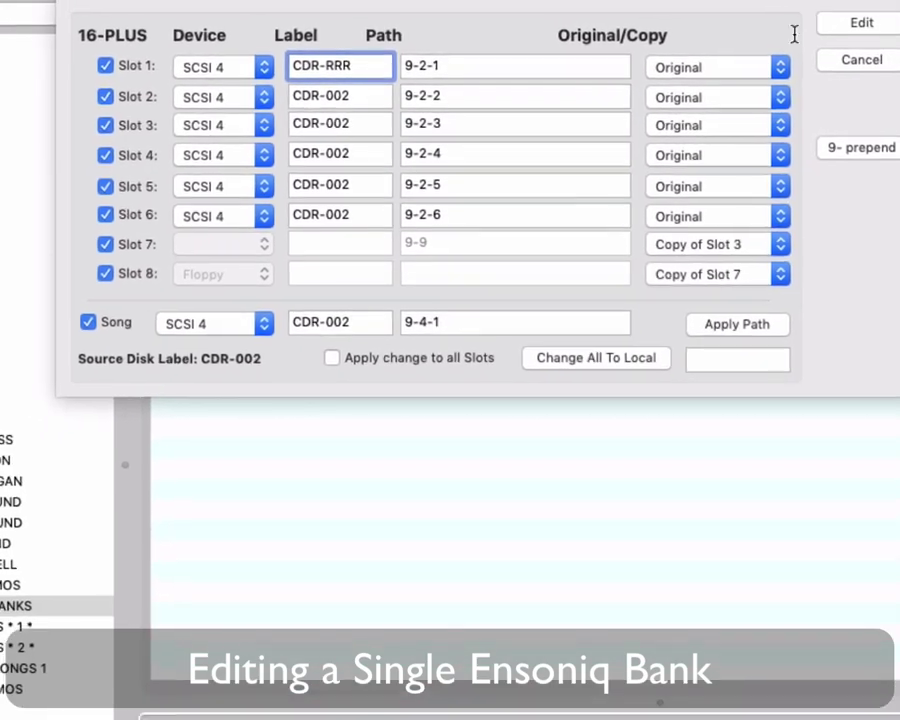
key("Return")
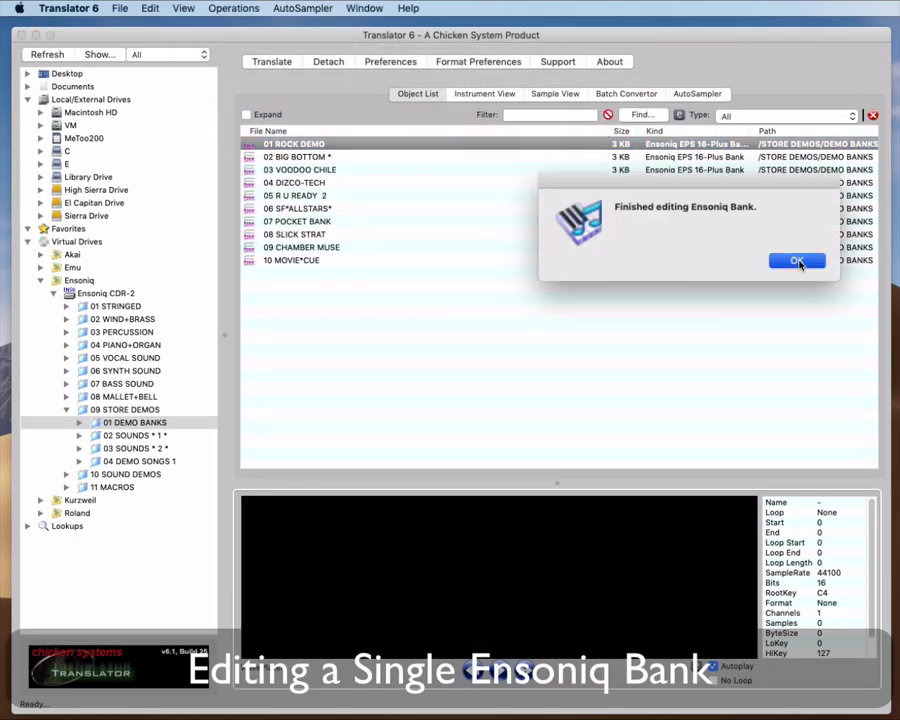
Dismiss the finished-editing confirmation and reopen 01 ROCK DEMO's slot settings.
left_click(797, 262)
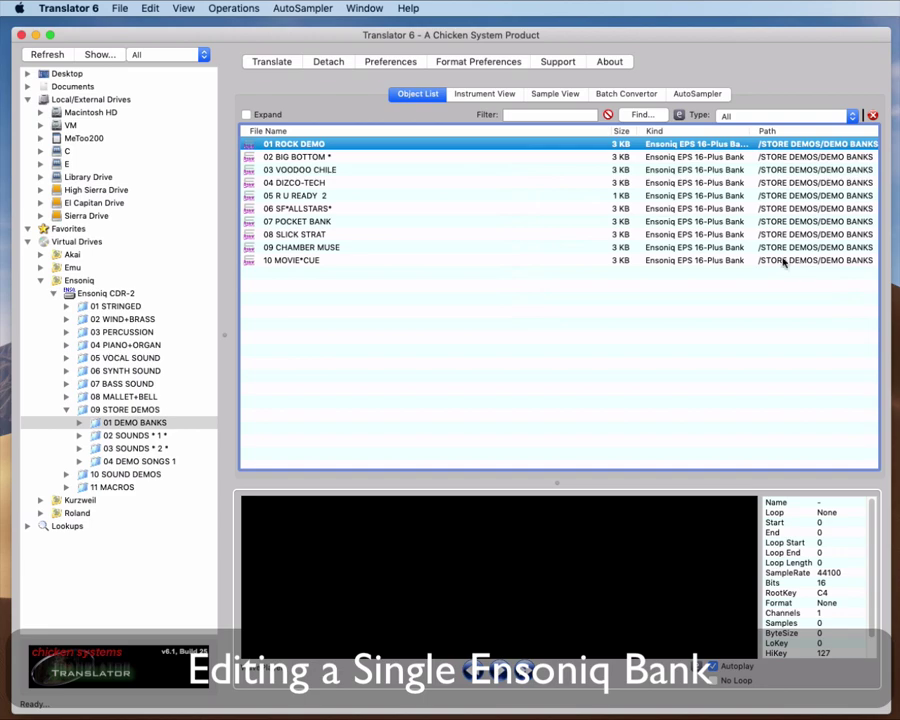
left_click(295, 158)
left_click(296, 147)
double_click(296, 147)
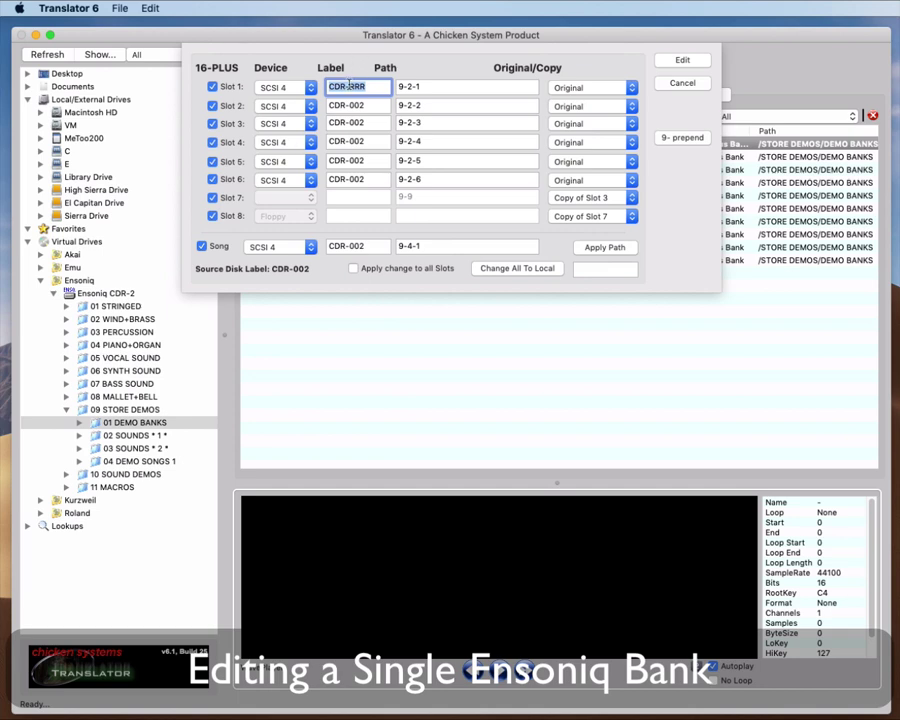
Replace RRR with 002 in the Slot 1 label, then cancel without saving.
left_click_drag(349, 87, 370, 88)
type("002")
left_click(681, 85)
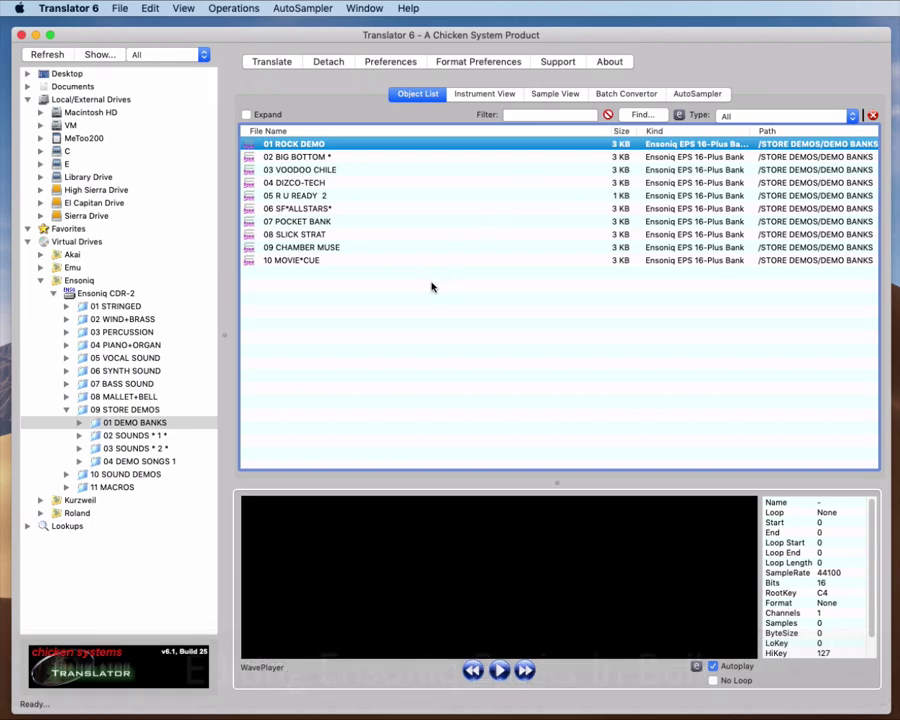
Select all banks, list the CDR-2 root folders, and view its info (label CDR-002, 130 banks).
key("super+a")
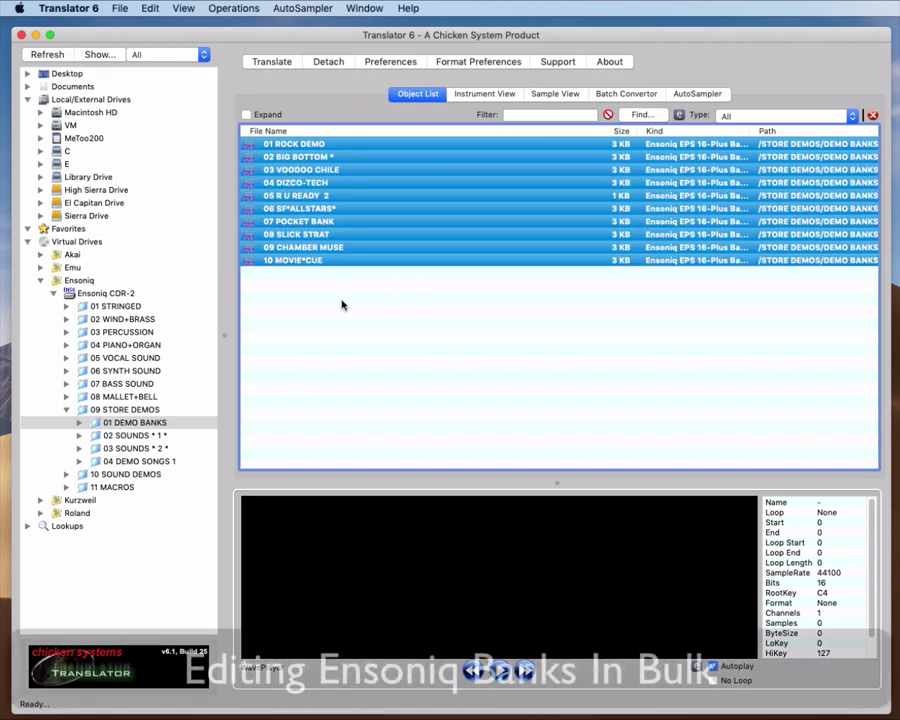
left_click(105, 294)
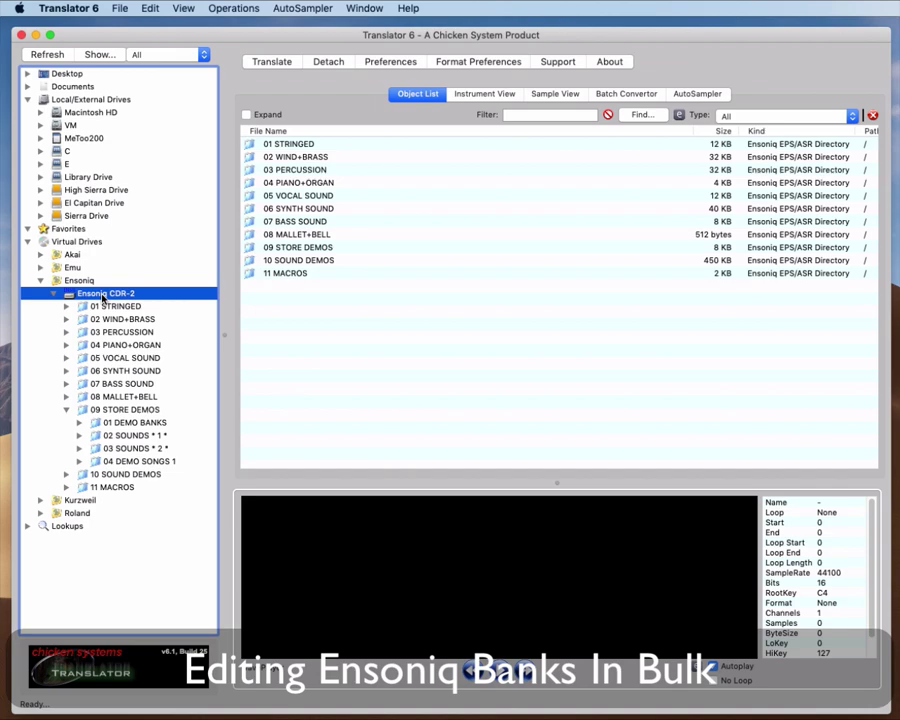
right_click(87, 296)
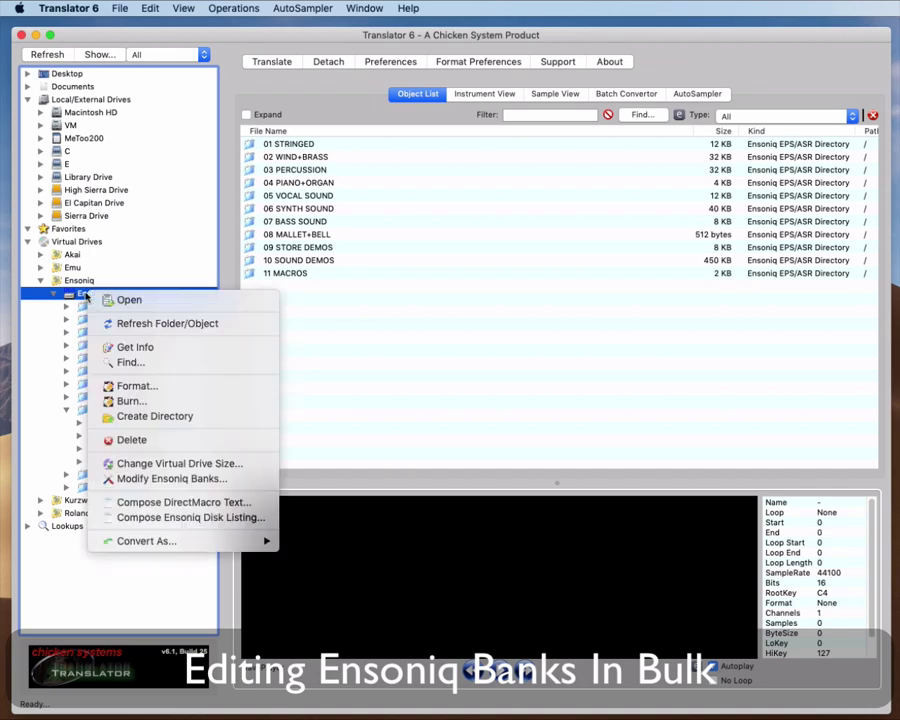
left_click(137, 350)
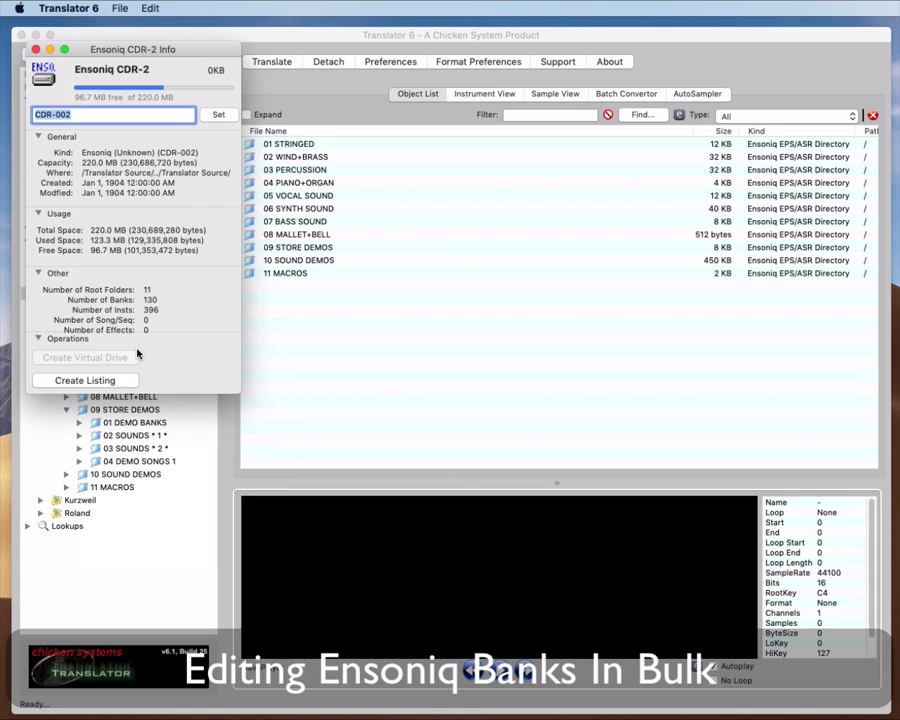
left_click_drag(160, 56, 406, 187)
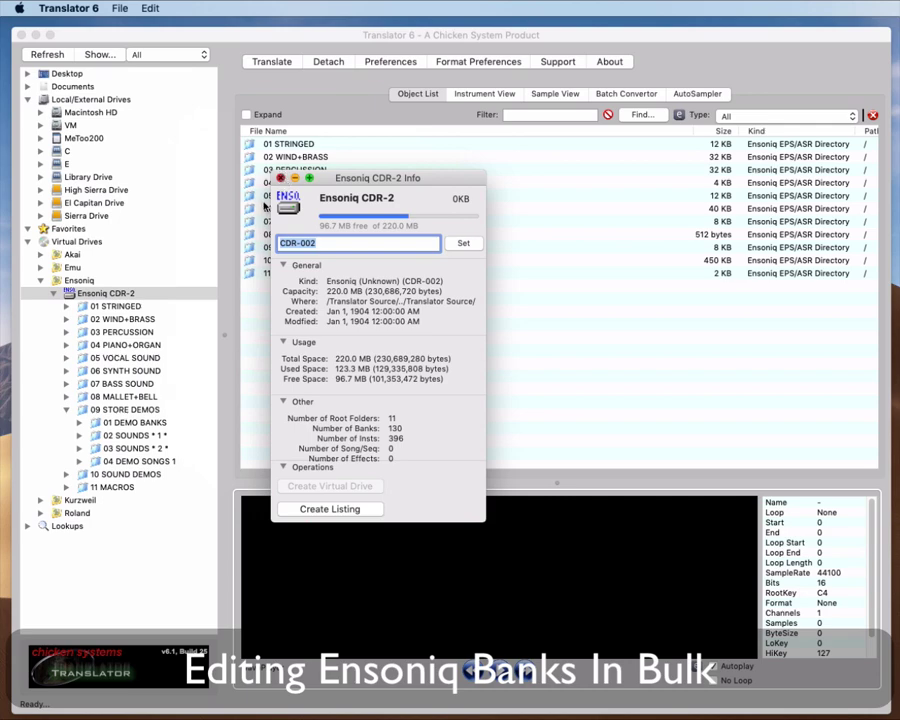
left_click(104, 297)
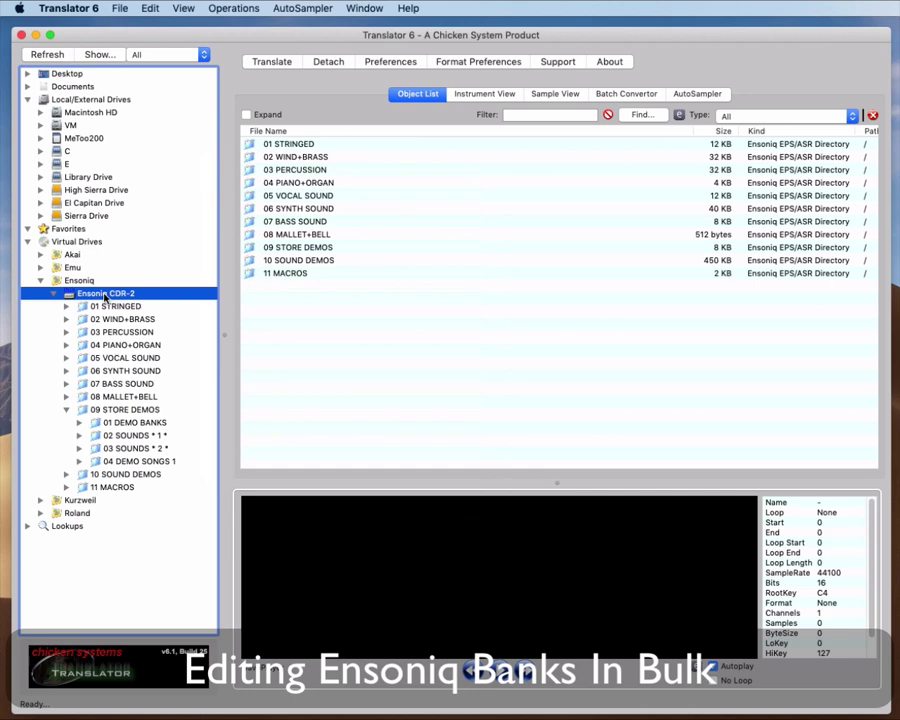
Open Modify Ensoniq Banks in Bulk from the Ensoniq CDR-2 drive's context menu.
right_click(105, 296)
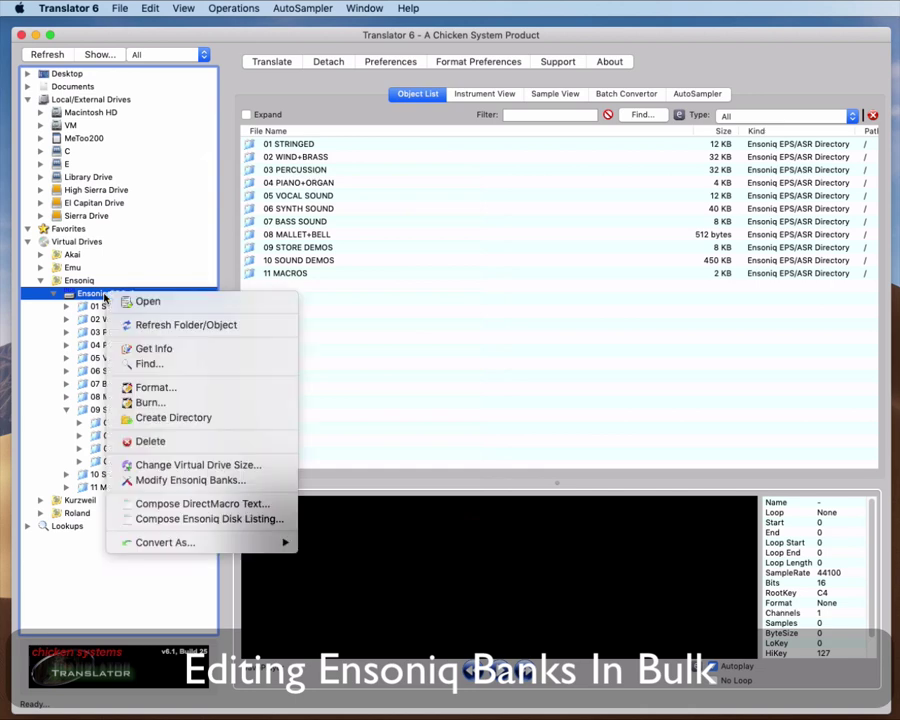
left_click(247, 482)
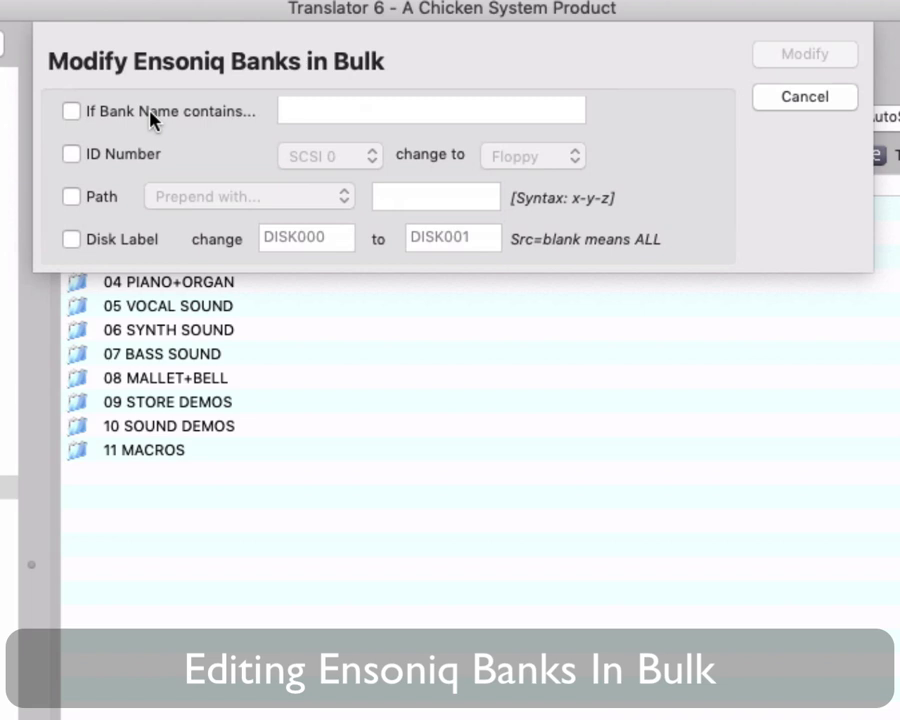
Enable ID Number and set it to change SCSI 4 to SCSI 2.
left_click(72, 155)
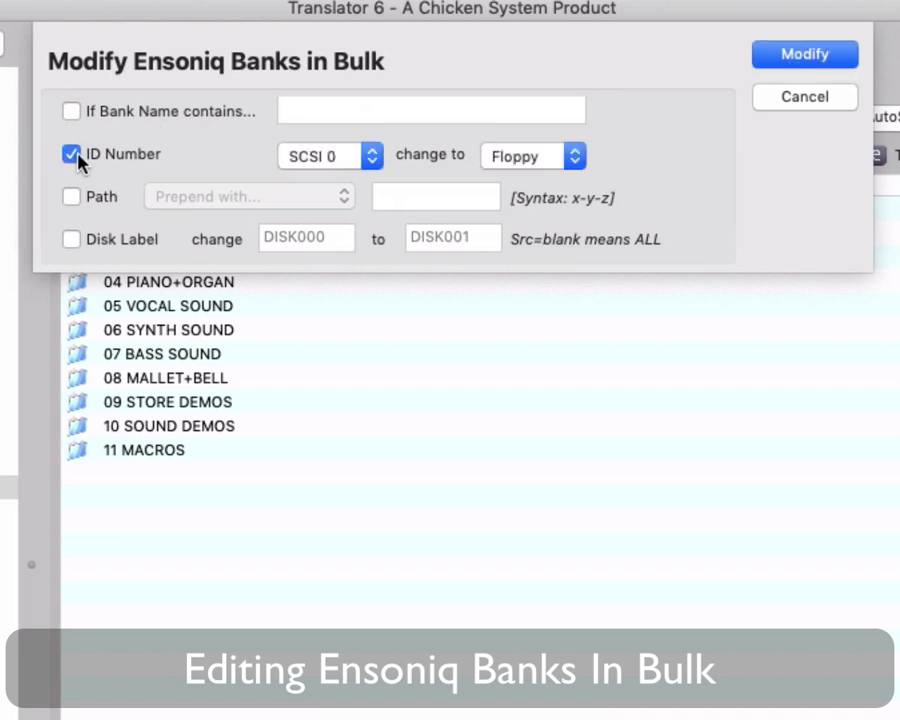
left_click(327, 164)
left_click(347, 255)
left_click(530, 160)
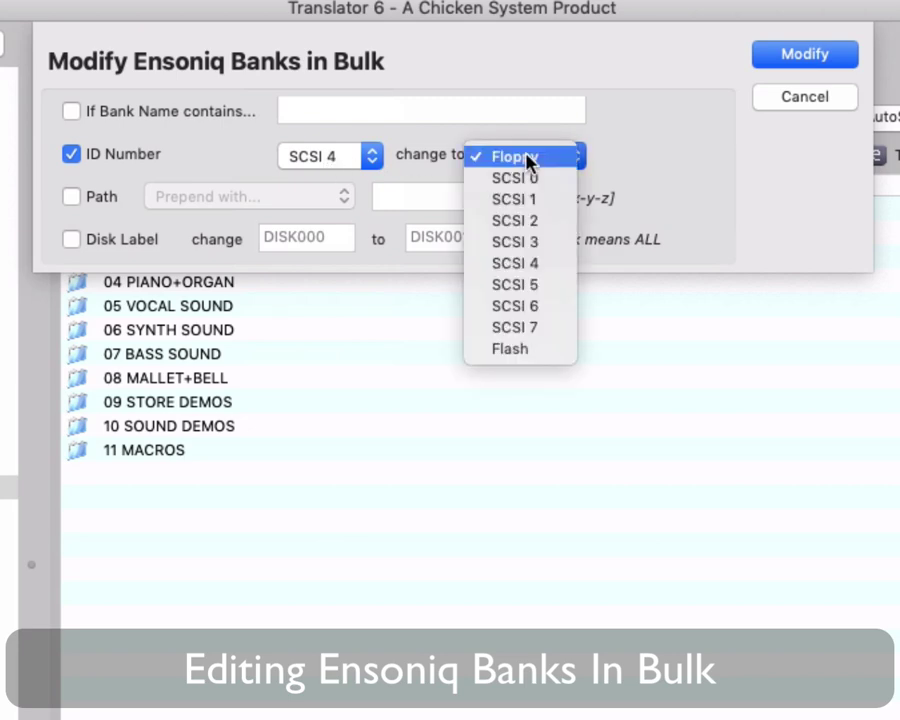
left_click(540, 222)
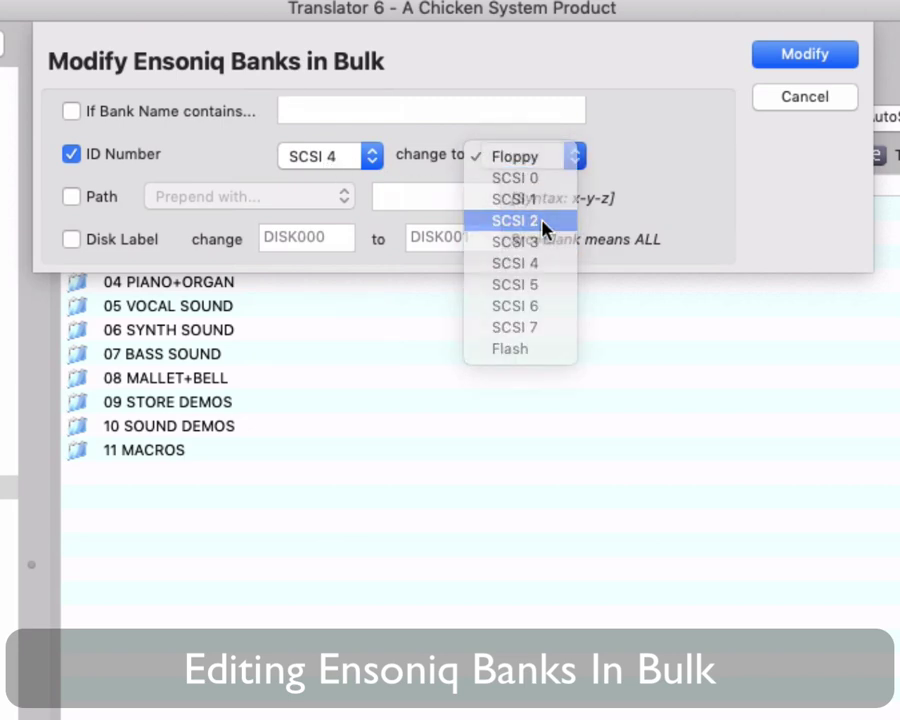
Enable Path changes with the Prepend with mode.
left_click(95, 200)
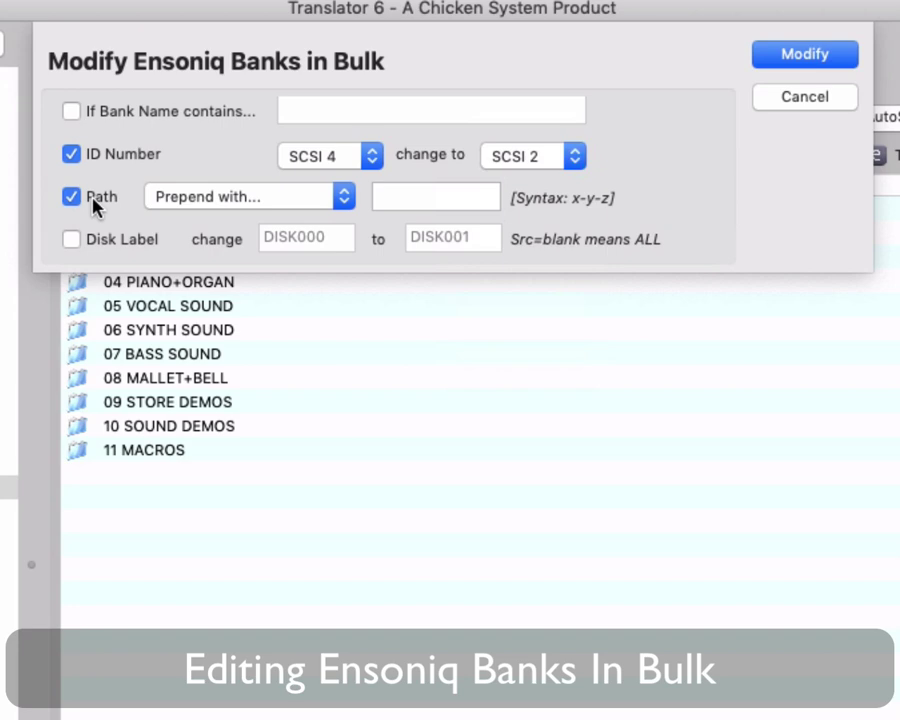
left_click(271, 202)
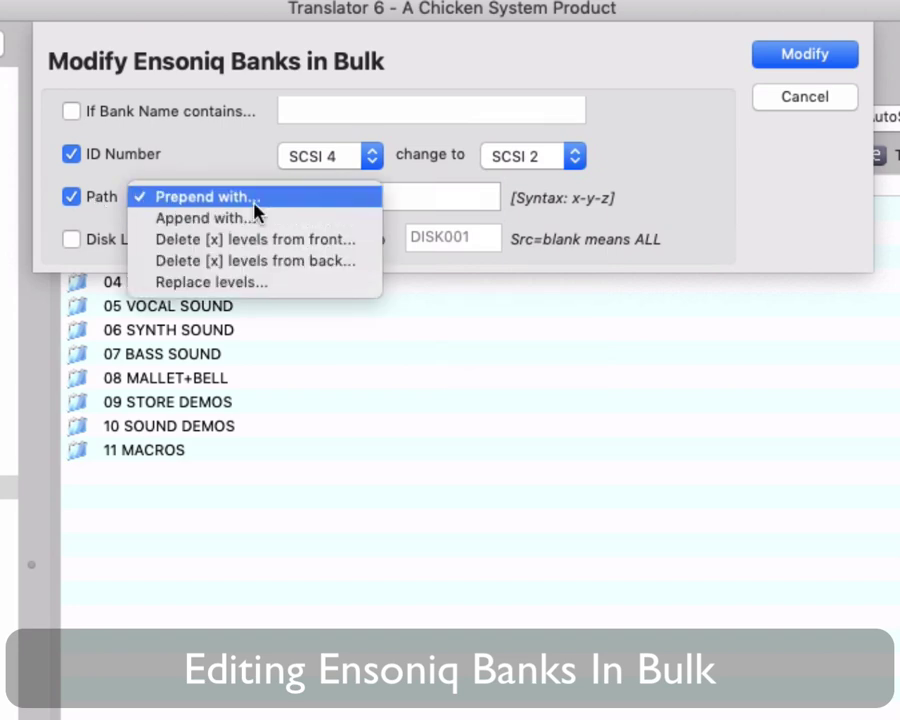
left_click(255, 203)
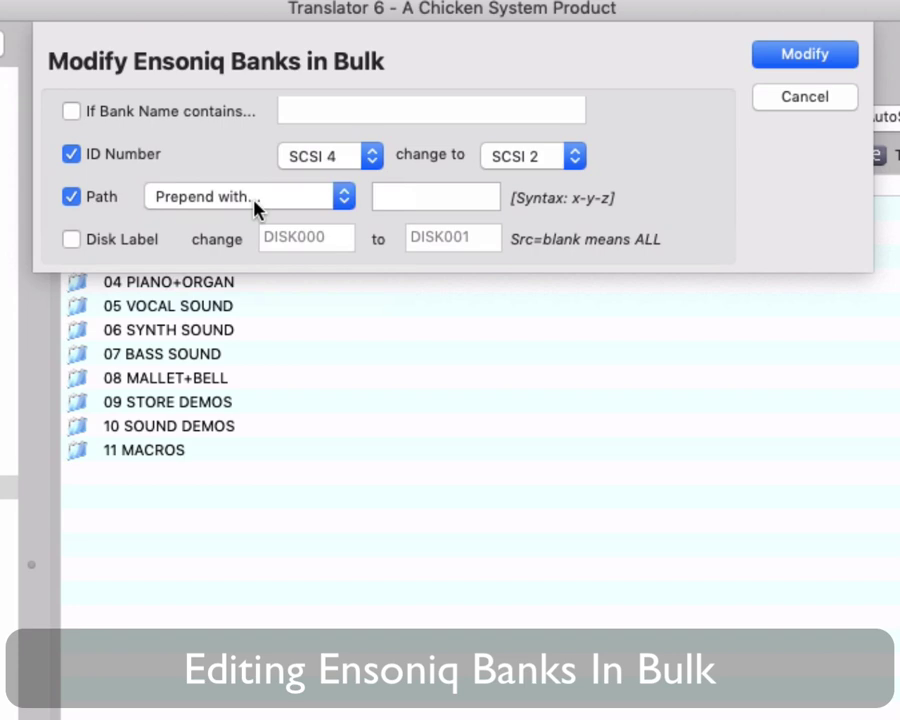
Prepend 7- to bank paths and relabel all disks DISKFIVE, leaving the source label blank.
left_click(420, 198)
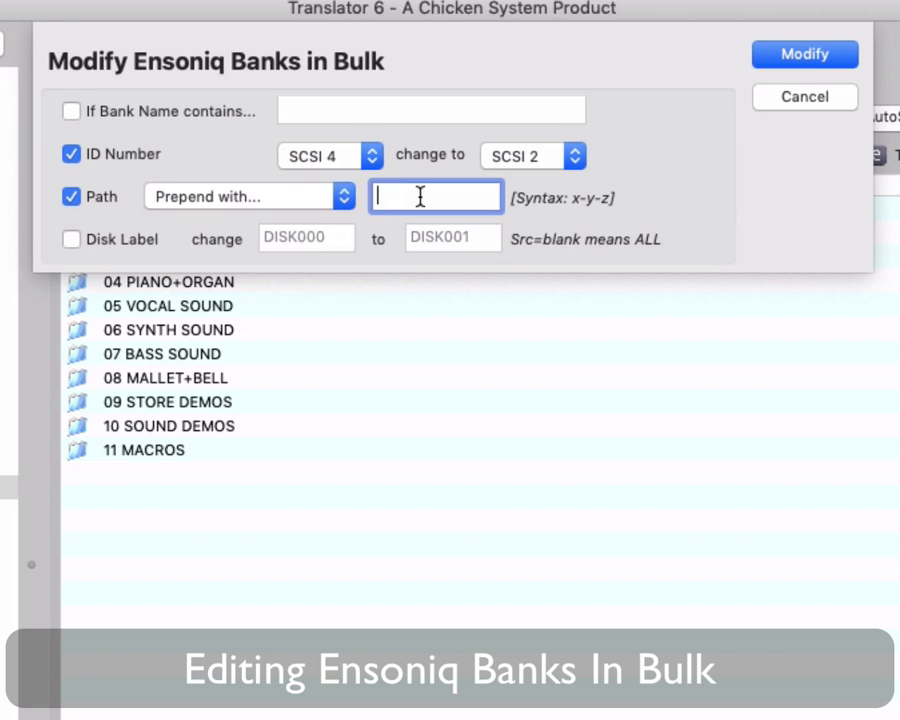
type("7-")
left_click(110, 242)
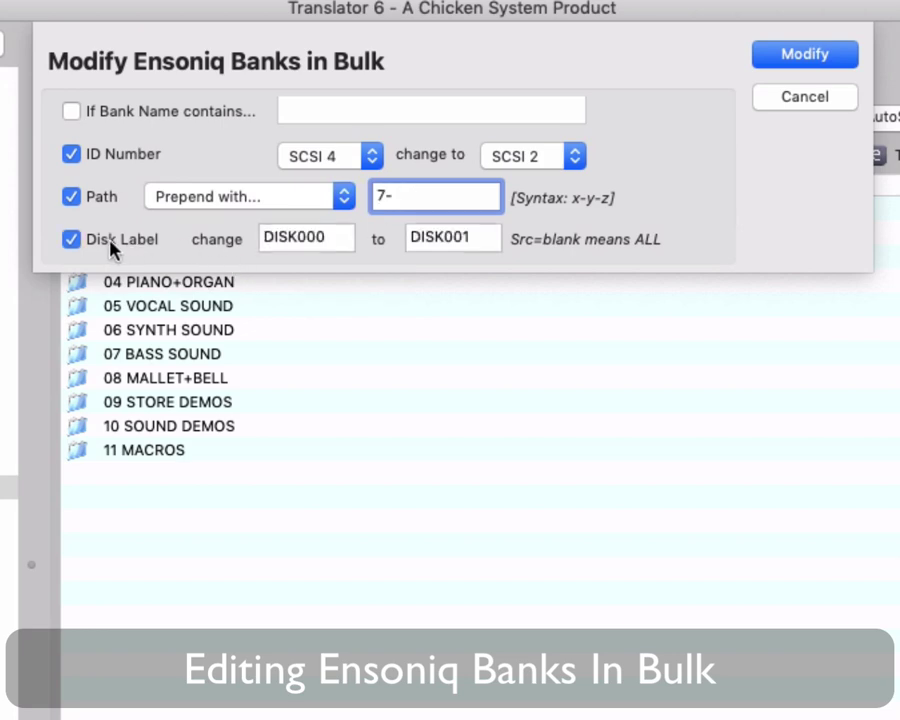
left_click(335, 238)
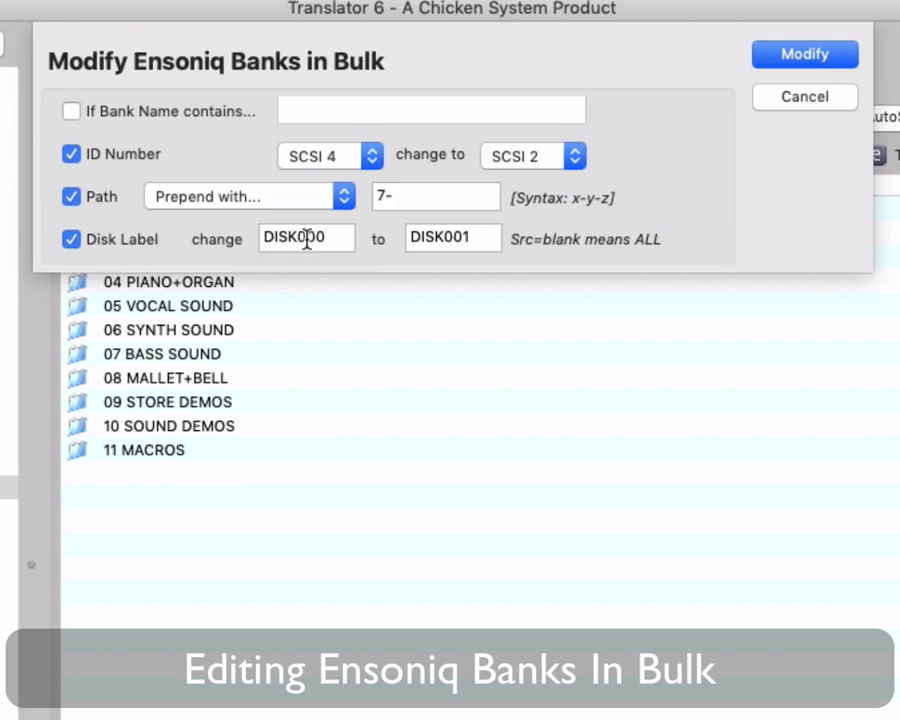
double_click(306, 237)
key("BackSpace")
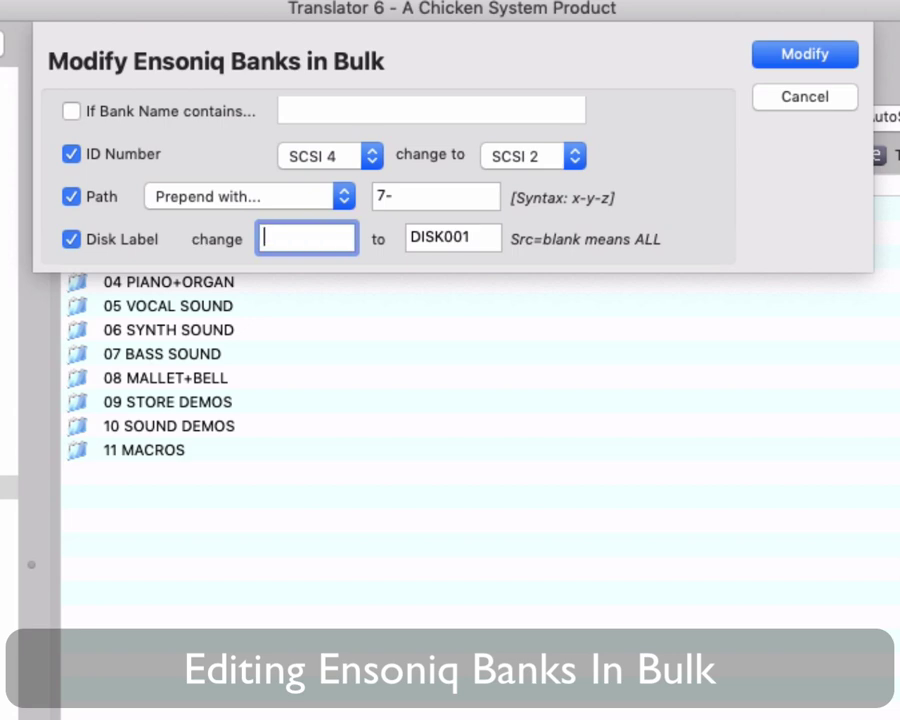
left_click_drag(462, 237, 358, 239)
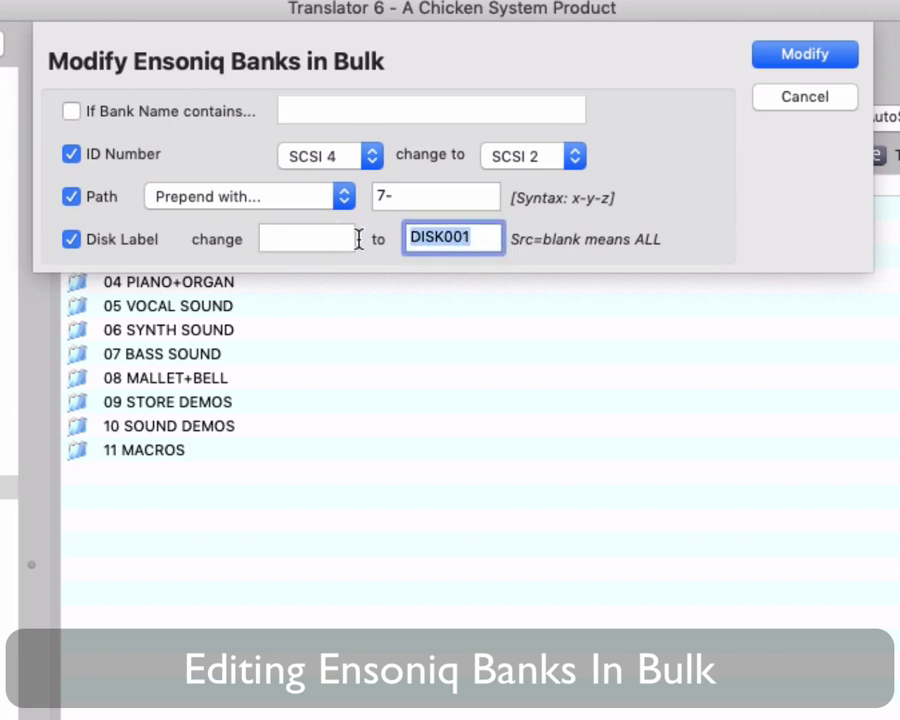
type("DISKF")
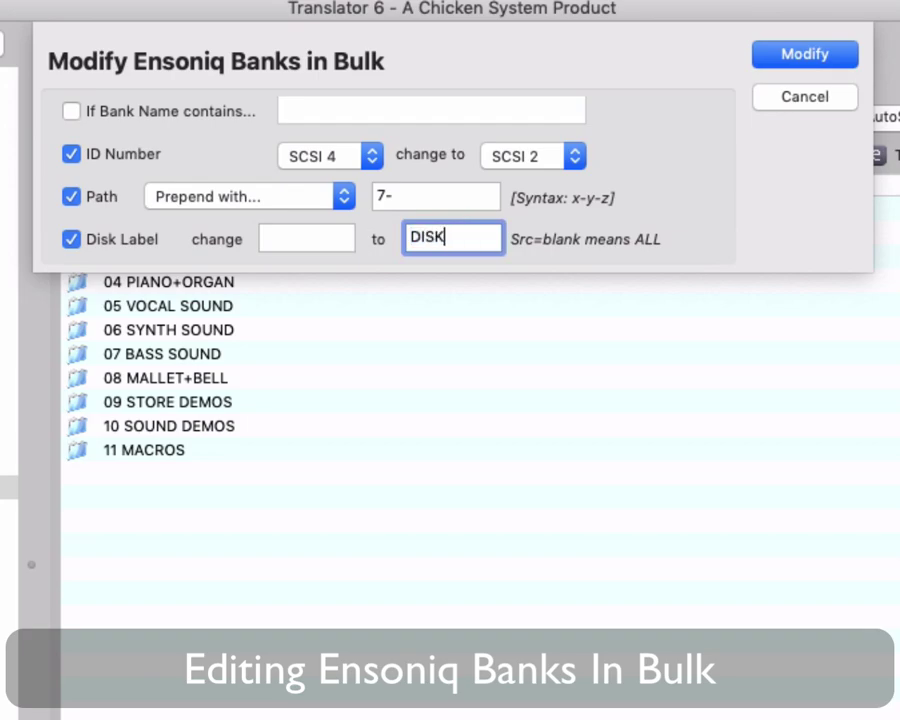
type("IVE")
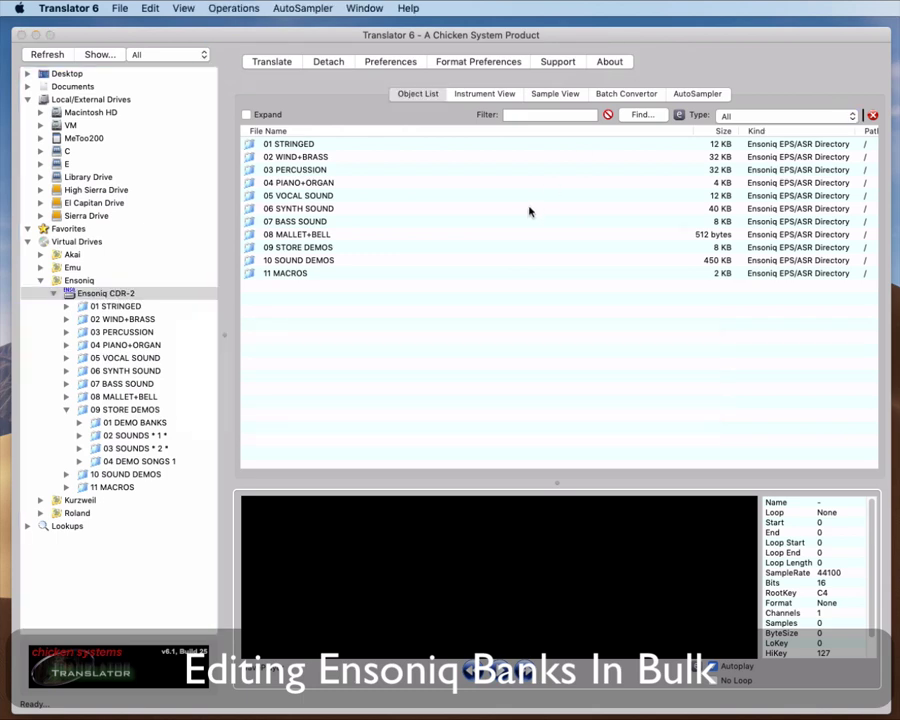
Dismiss the notice and open 01 ROCK DEMO's slot settings to check SCSI 2, DISKFIV, path 7.
left_click(795, 262)
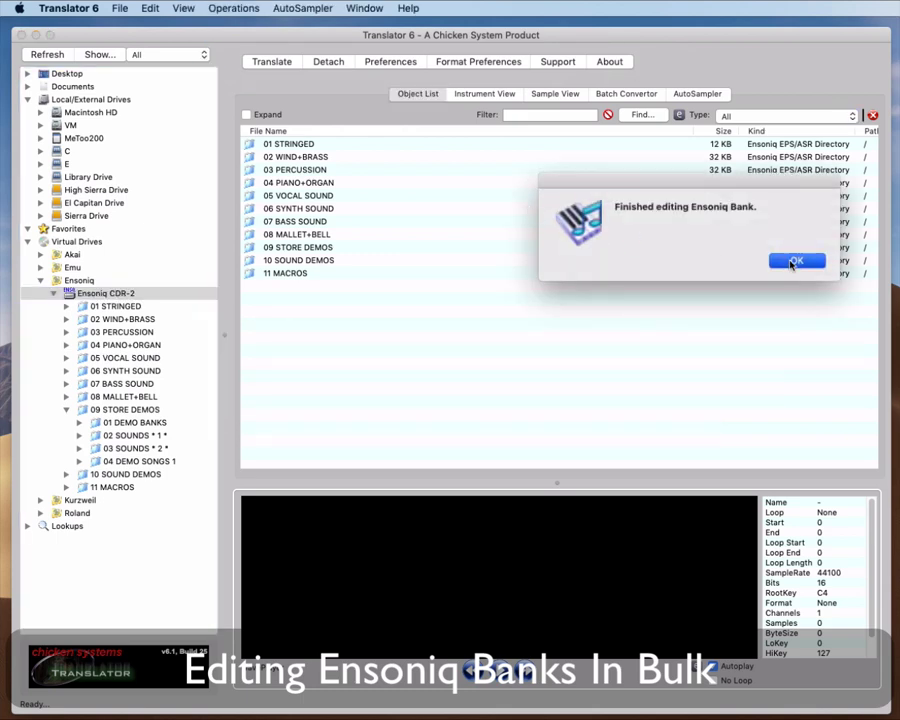
left_click(141, 423)
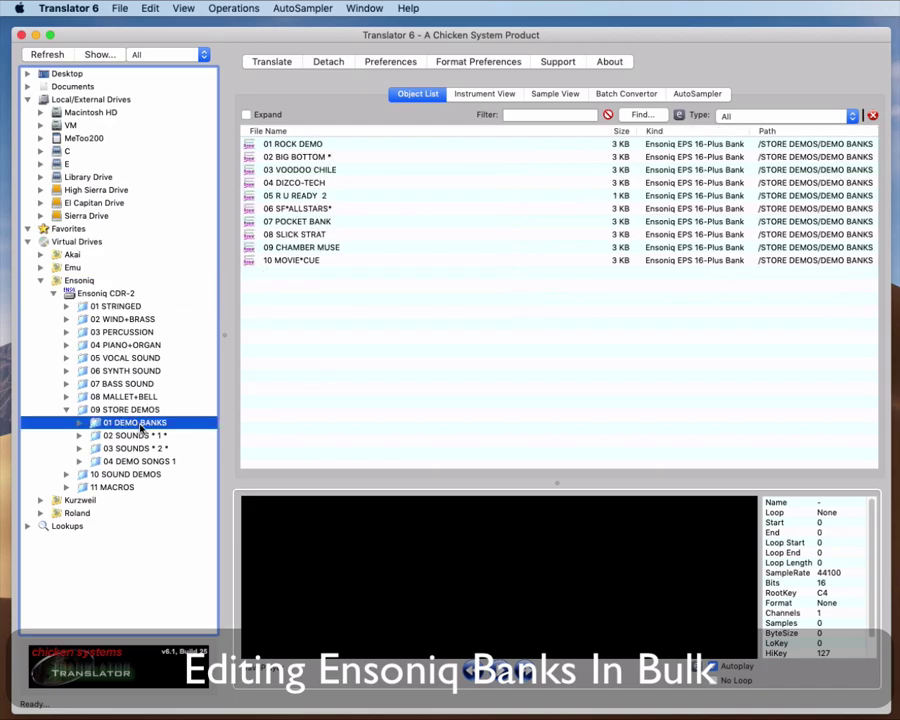
left_click(297, 146)
double_click(297, 146)
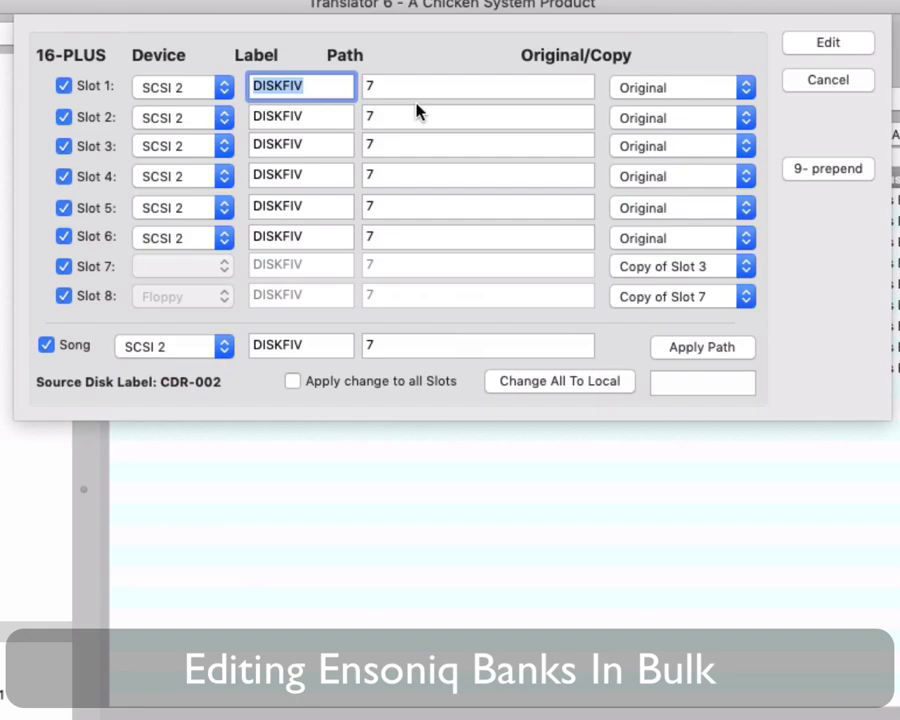
Cancel the slot settings and quit Translator 6.
left_click(845, 82)
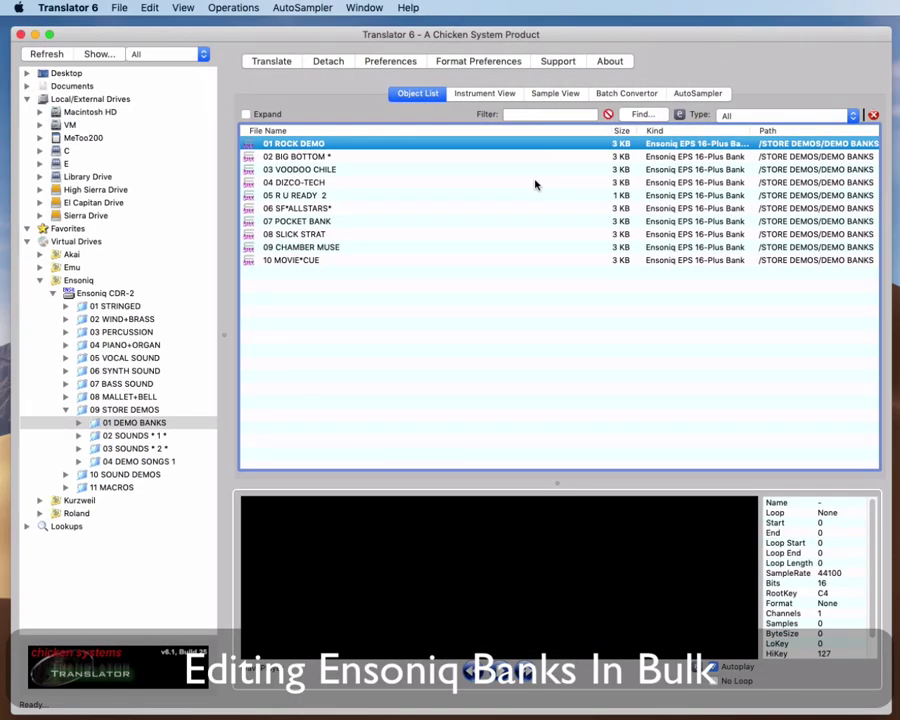
key("super+comma")
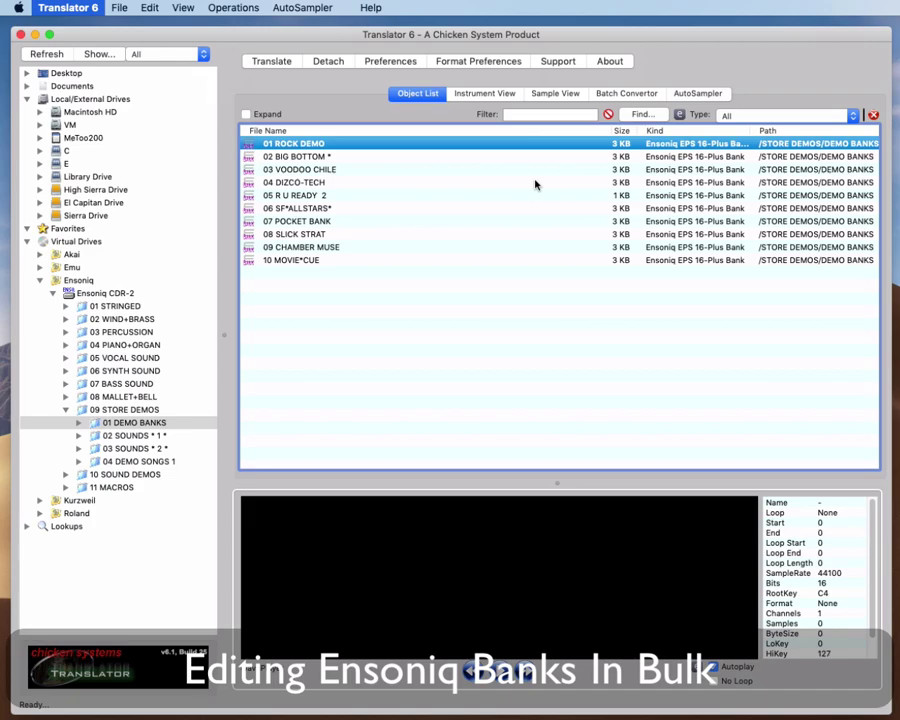
key("super+q")
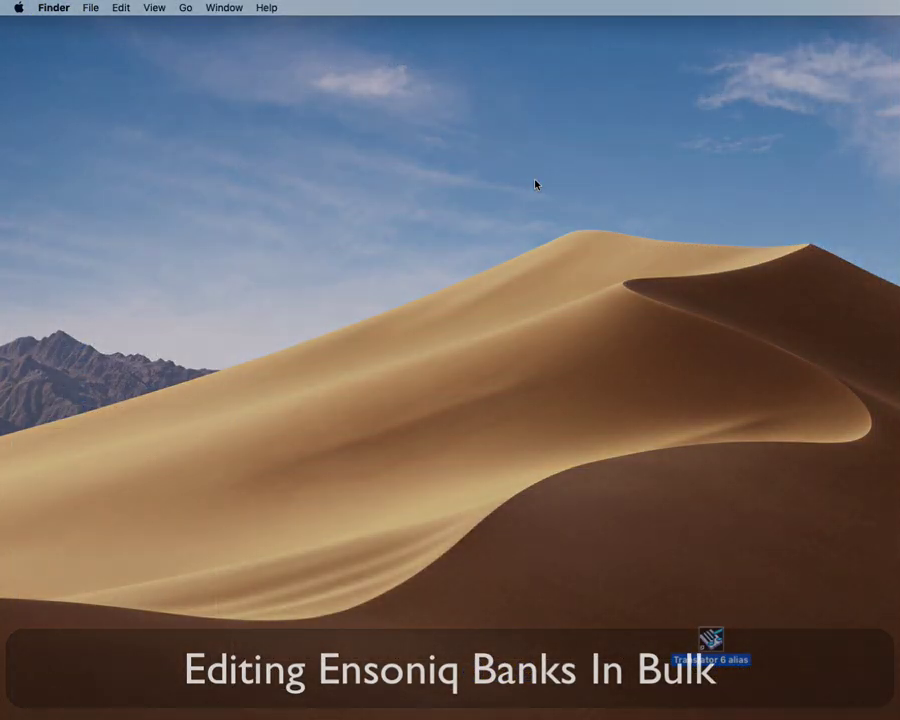